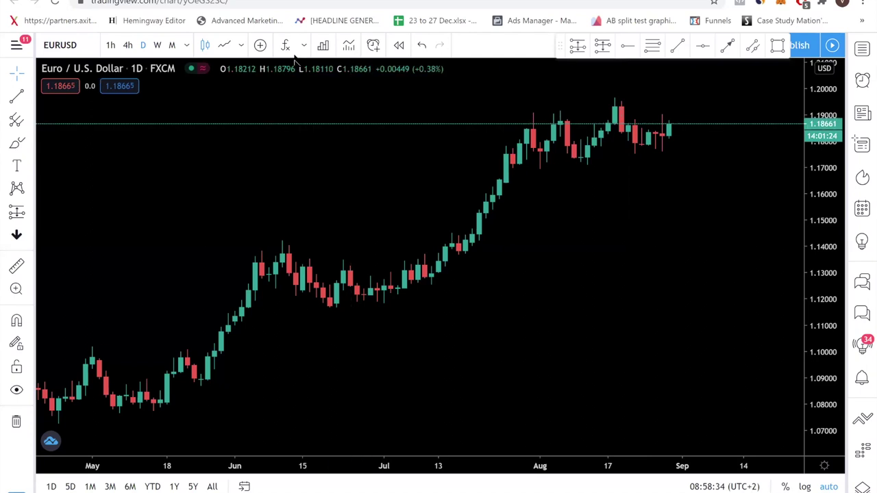
Add the Average True Range indicator to the EURUSD chart
click(283, 46)
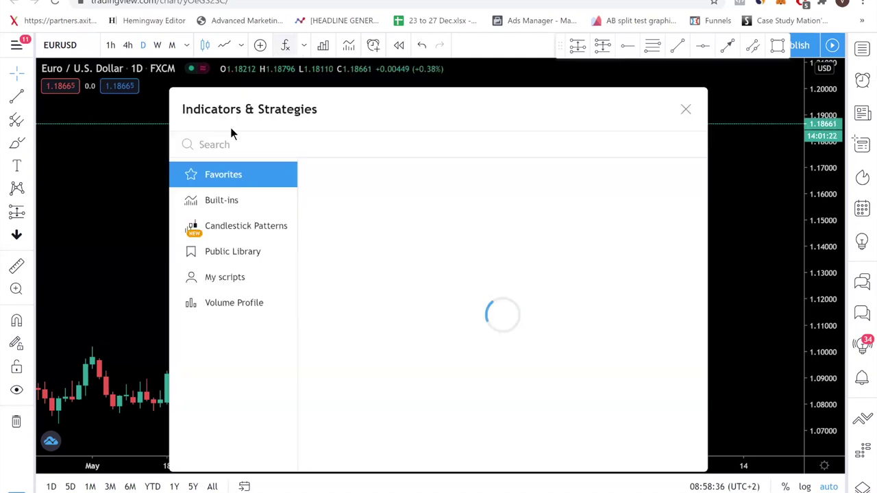
text(average)
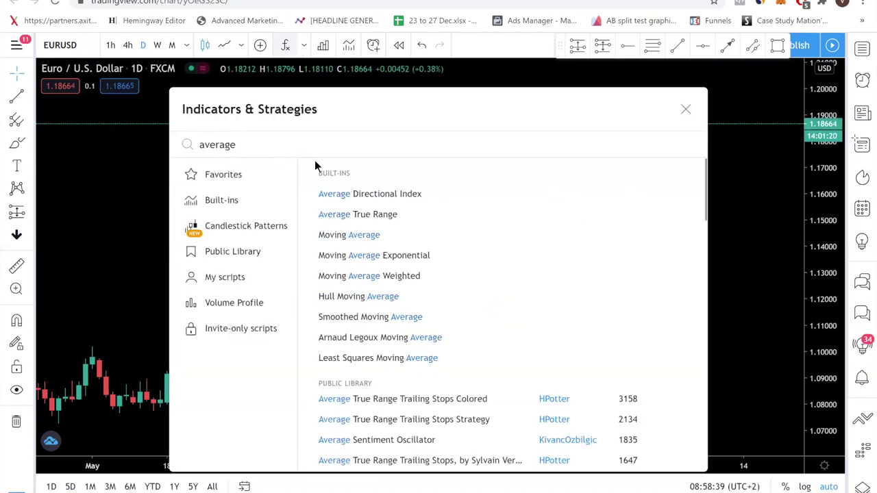
click(338, 218)
key(Escape)
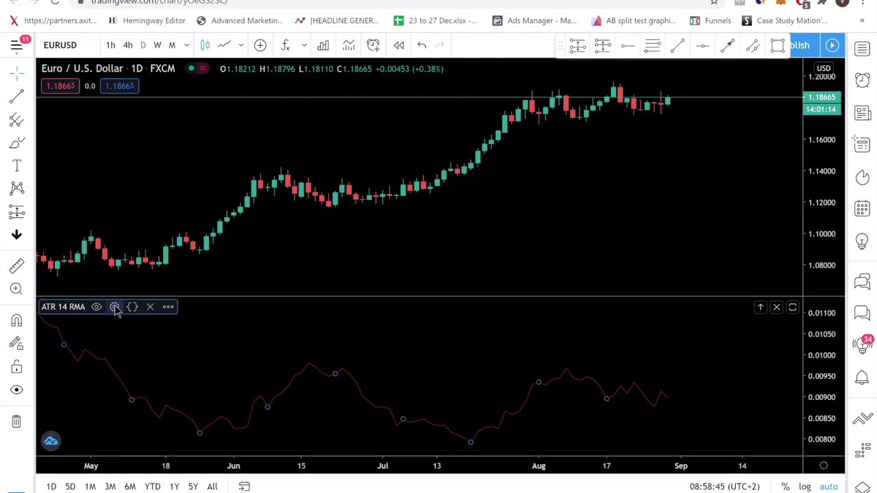
Change the ATR 14 smoothing method to SMA
click(113, 306)
click(426, 322)
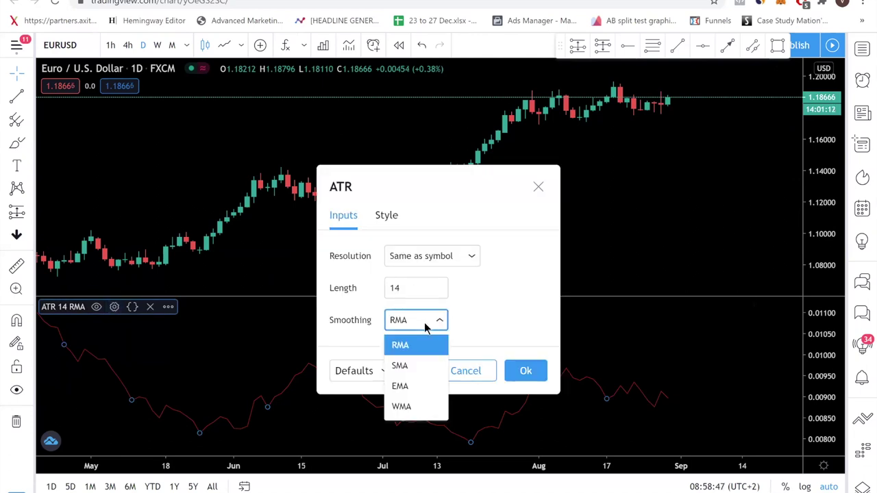
click(401, 365)
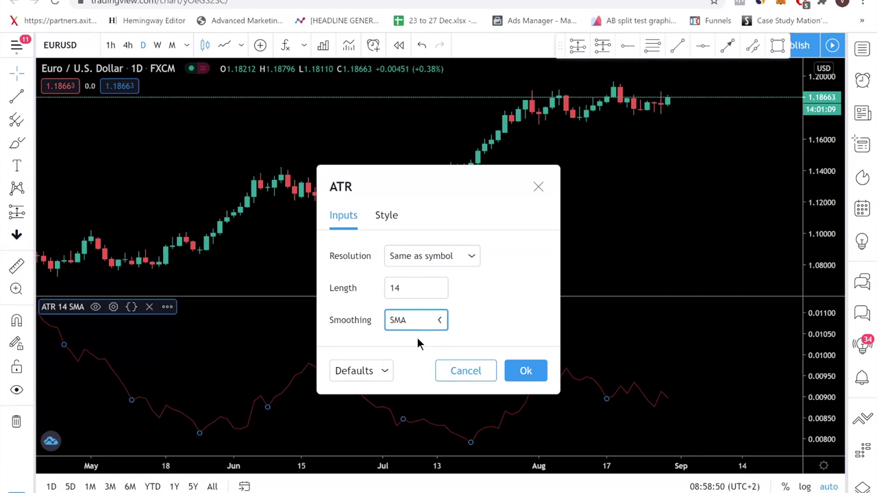
click(513, 370)
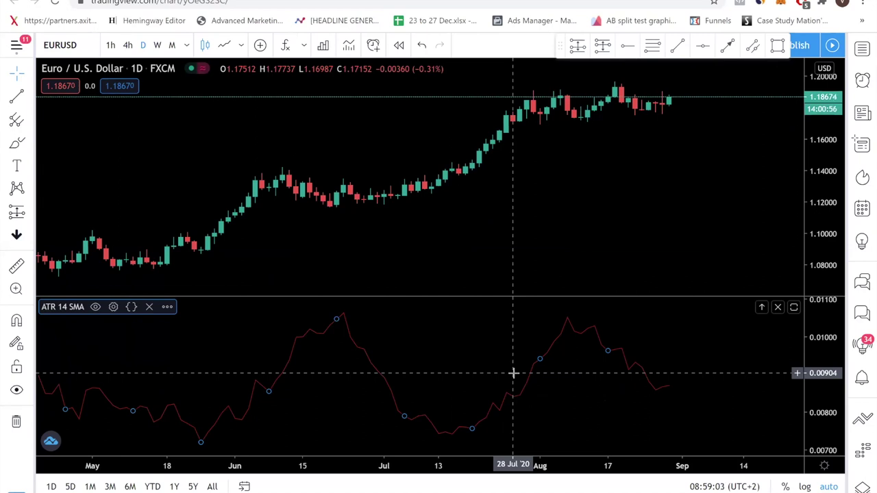
Pan the chart and compress the price scale to fit mid-April through late-August candles
click(668, 274)
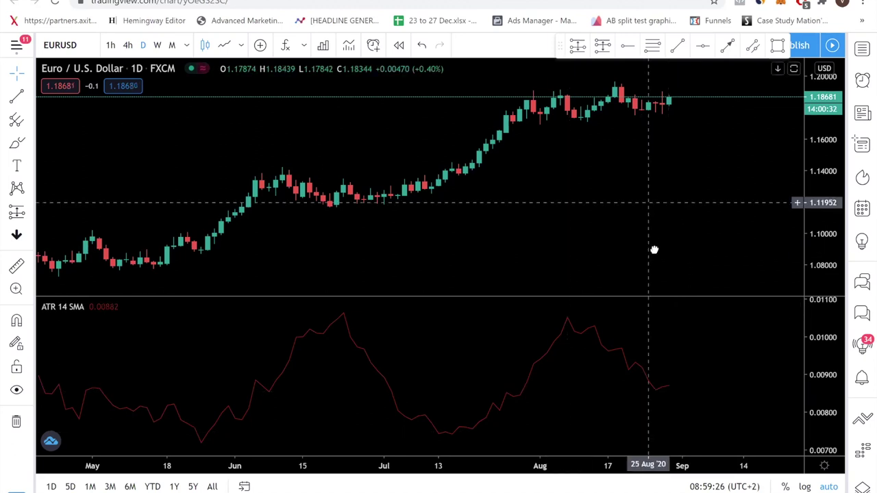
drag(617, 274, 694, 218)
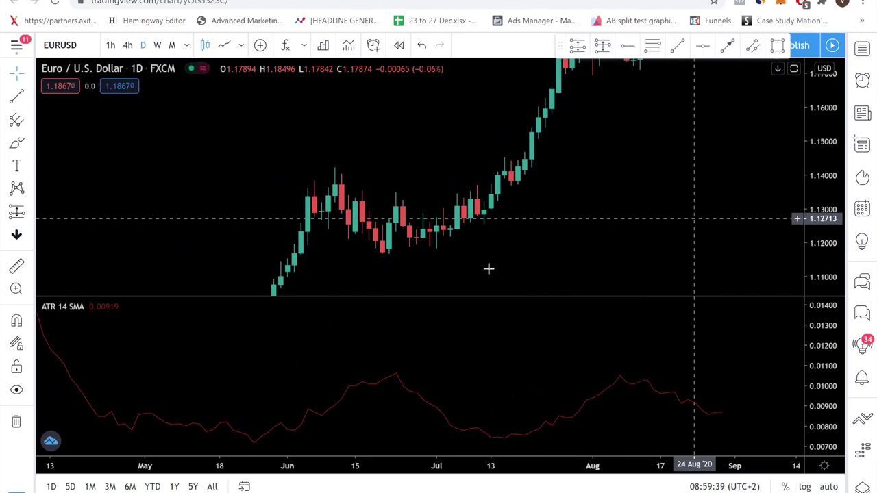
drag(826, 143, 797, 224)
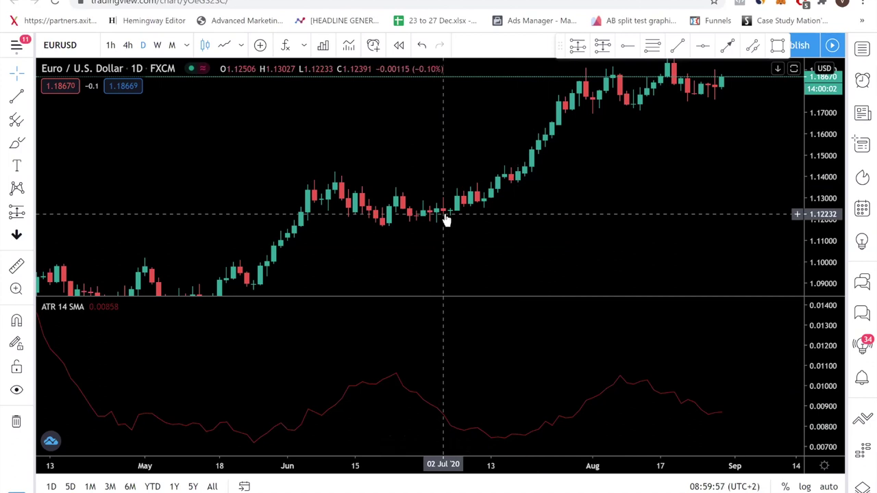
Draw a teal rectangle around the early-July candles, enlarging it up and right
key(alt+shift+r)
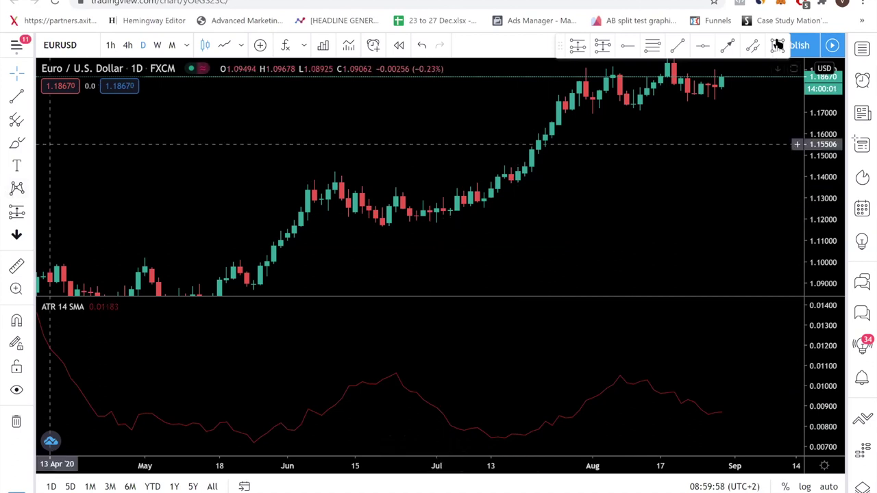
click(416, 213)
click(426, 205)
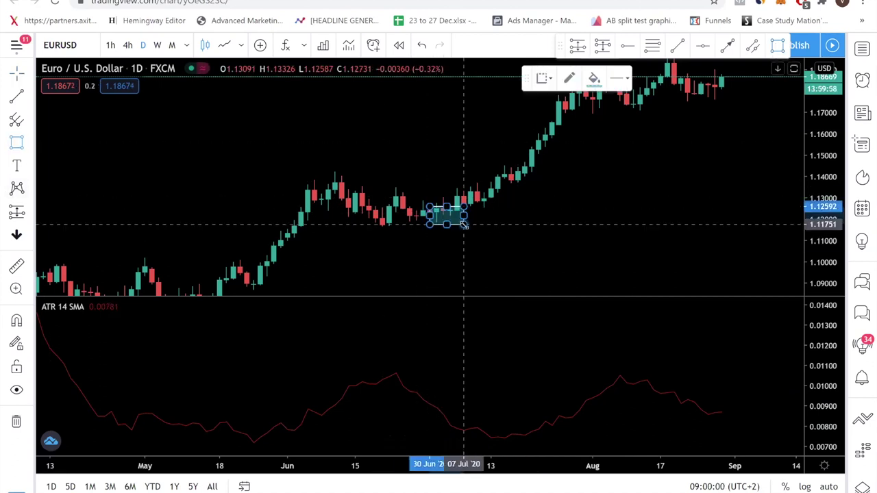
click(467, 224)
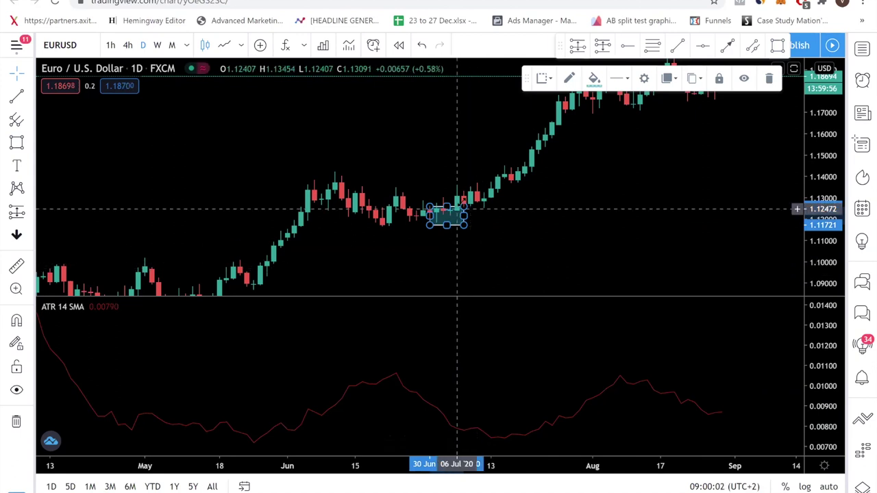
drag(467, 205, 498, 186)
click(613, 88)
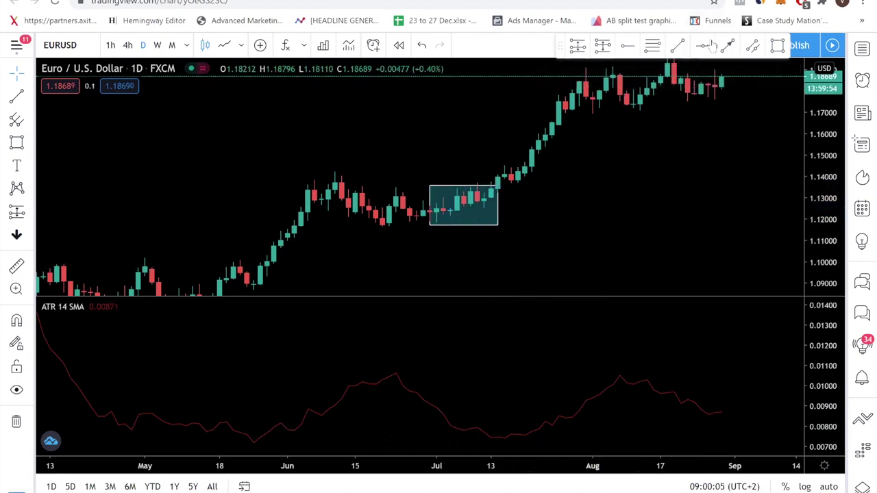
Place a blue up-arrow marker inside the rectangle
click(27, 240)
click(73, 51)
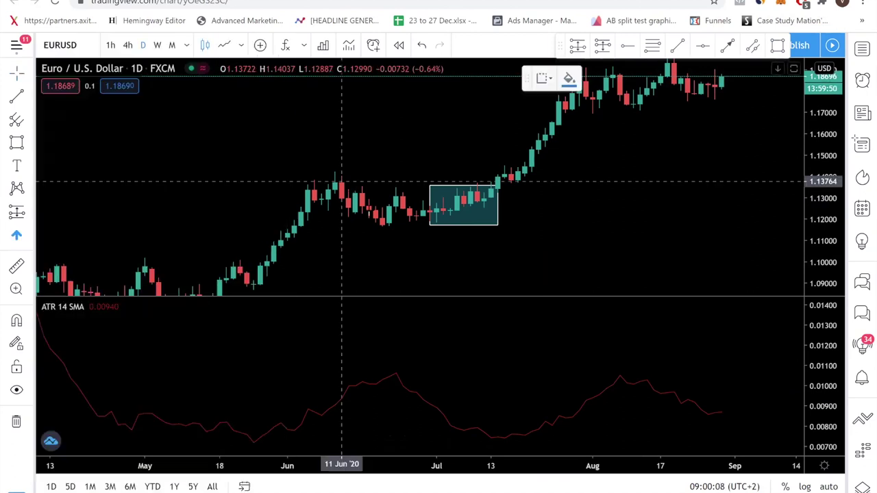
click(473, 213)
click(593, 216)
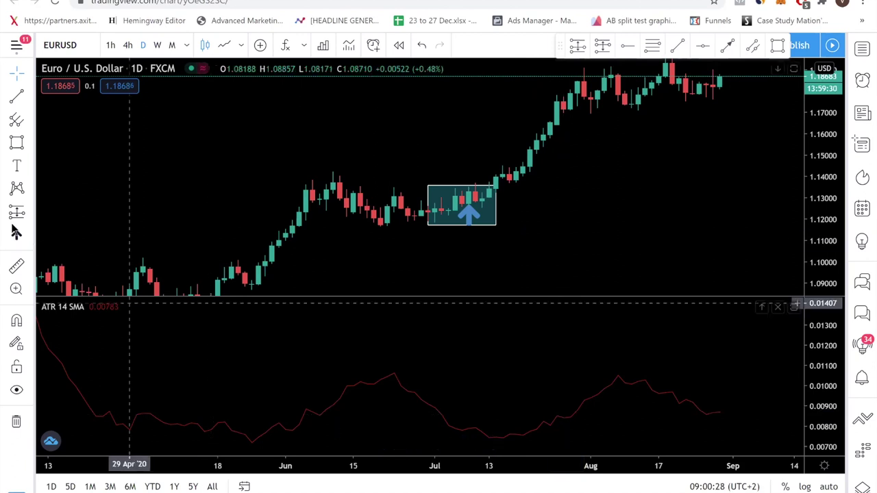
Draw an orange arrow in the ATR pane from 27 Jul up to the 11 Aug peak
click(726, 45)
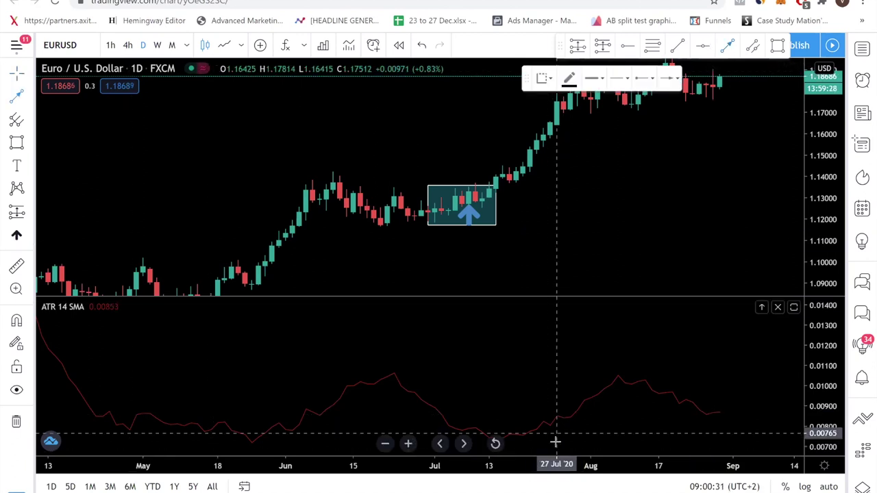
click(556, 442)
double_click(632, 389)
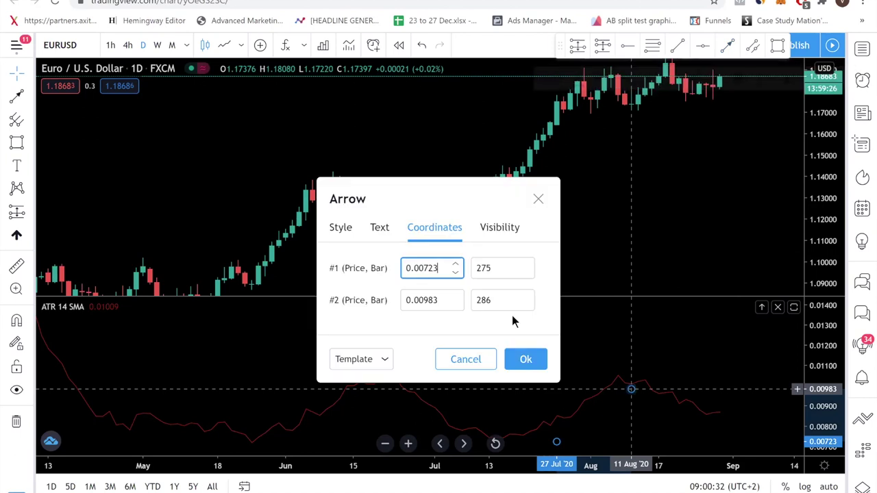
click(350, 231)
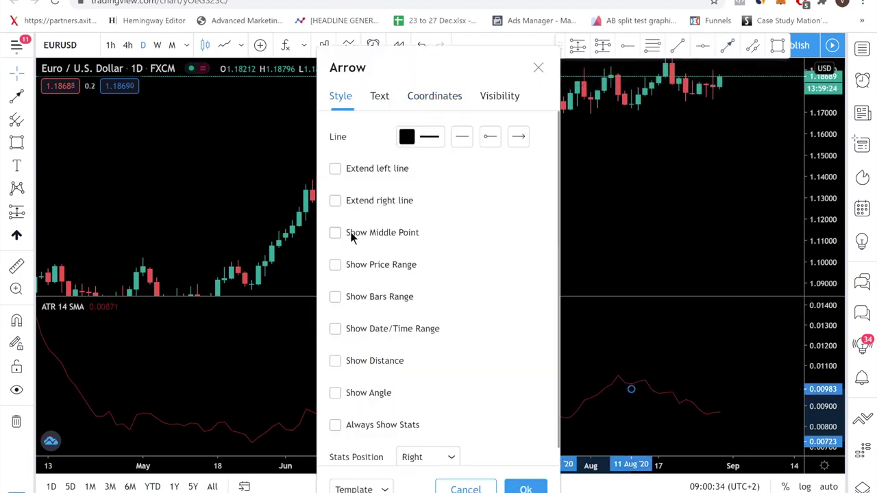
click(422, 144)
click(424, 177)
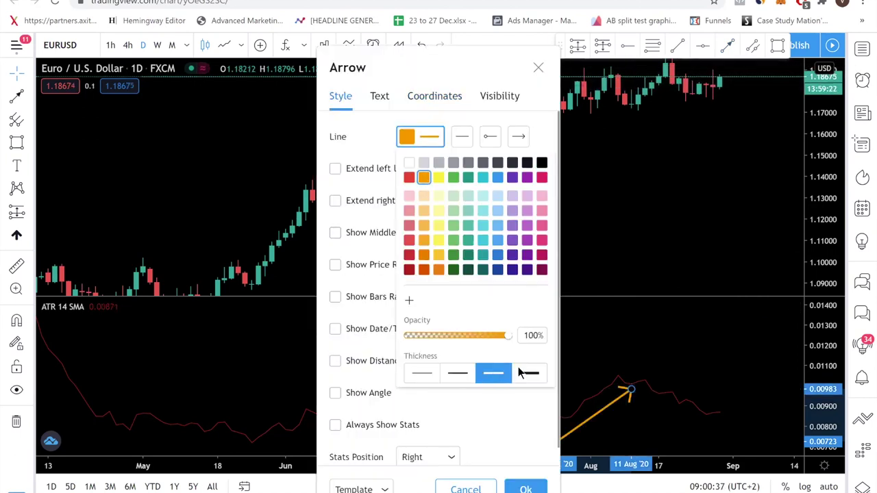
click(525, 488)
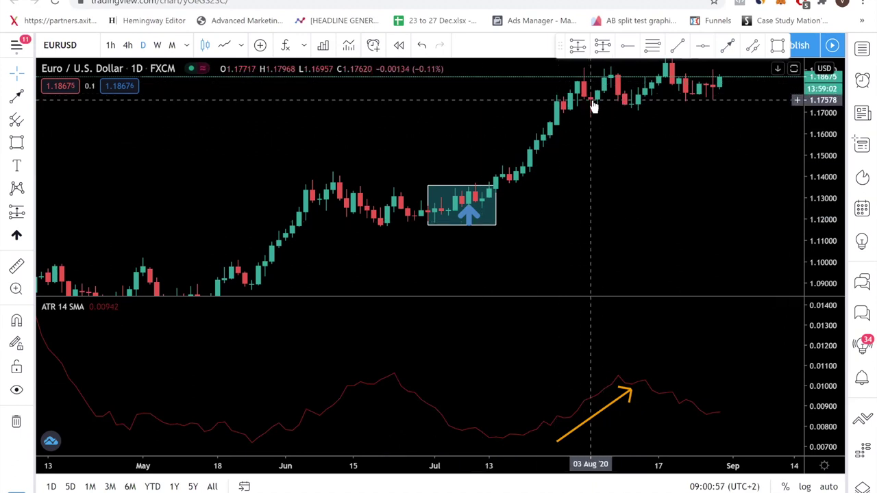
drag(337, 189, 466, 161)
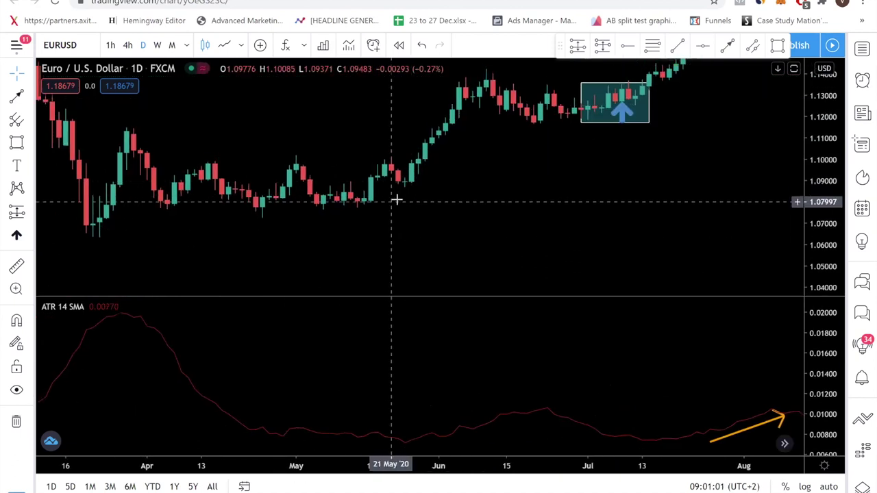
Add a horizontal line at 1.08808
click(628, 45)
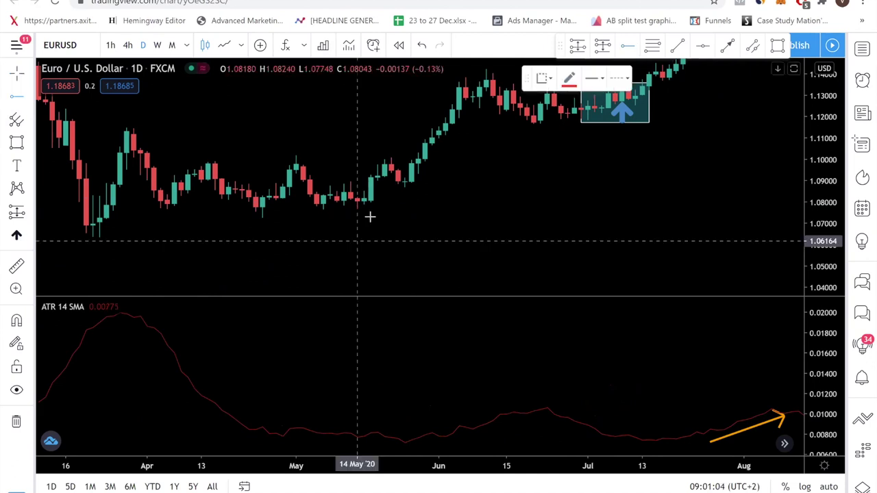
click(357, 185)
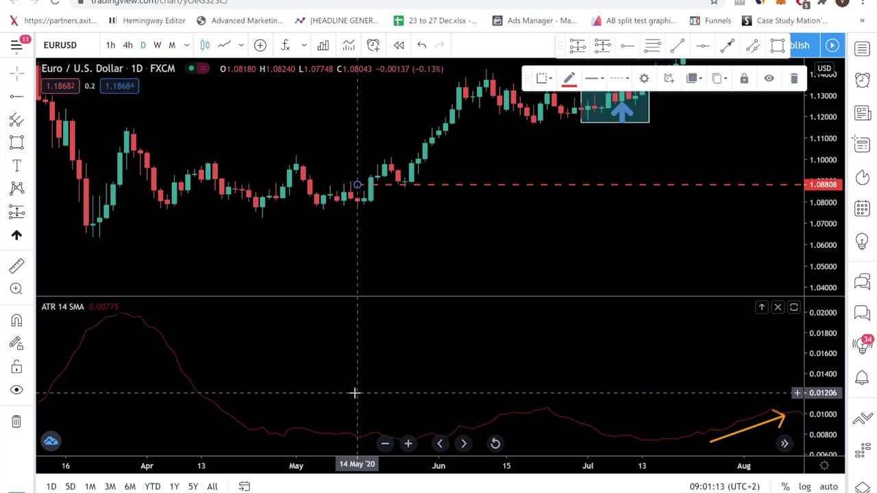
click(389, 364)
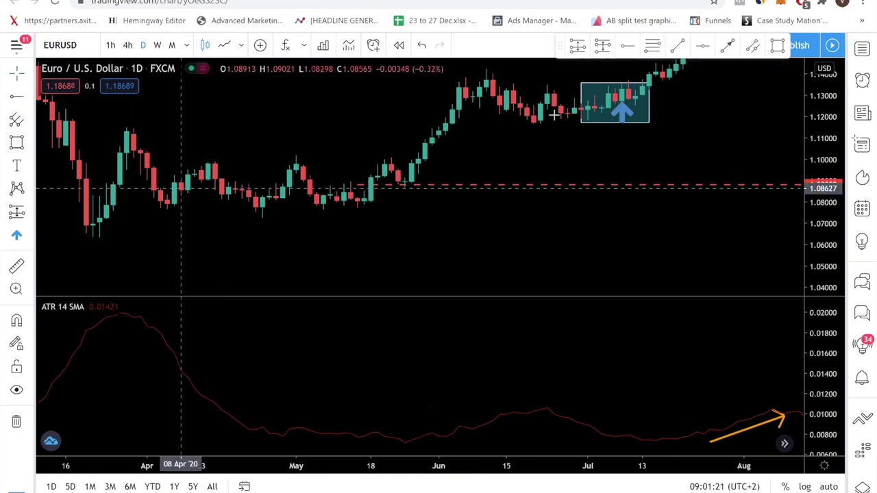
Place a blue up-arrow beneath the late-May breakout candle
click(411, 187)
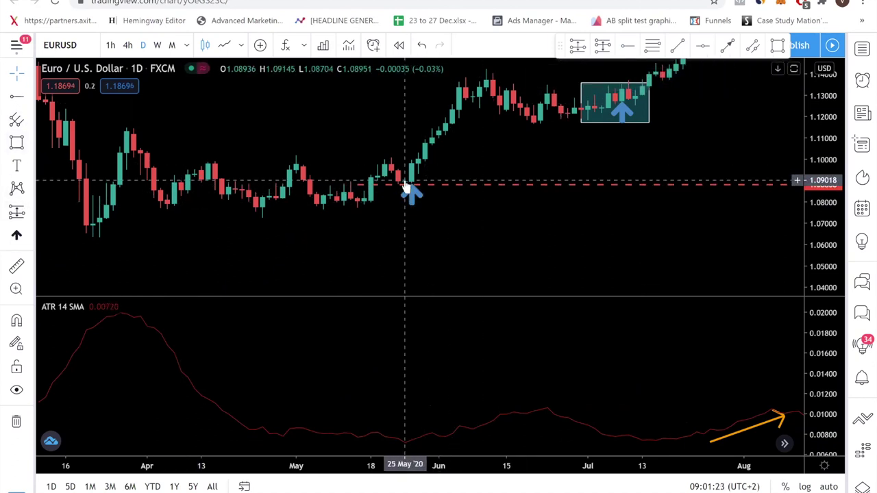
click(411, 192)
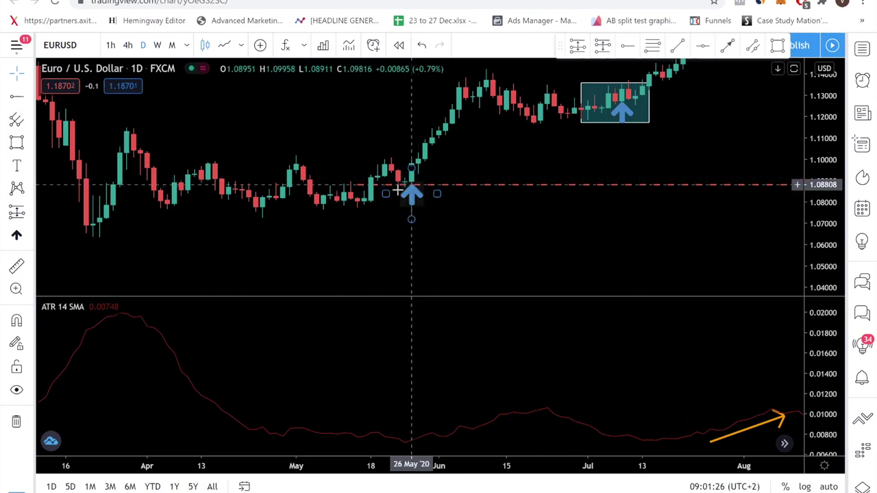
key(Escape)
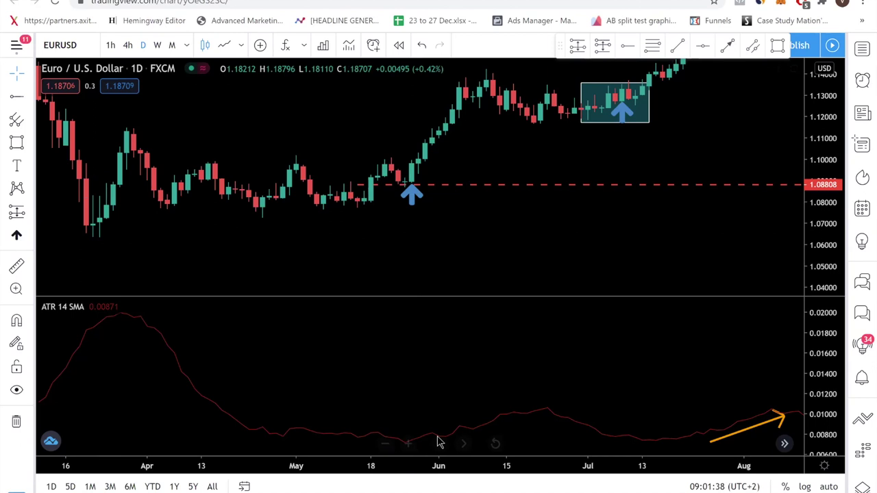
Lower the red dashed level to 1.08627 and show mid-March through the latest bars
mouse_move(411, 445)
scroll(409, 403, up, 3)
drag(490, 362, 621, 306)
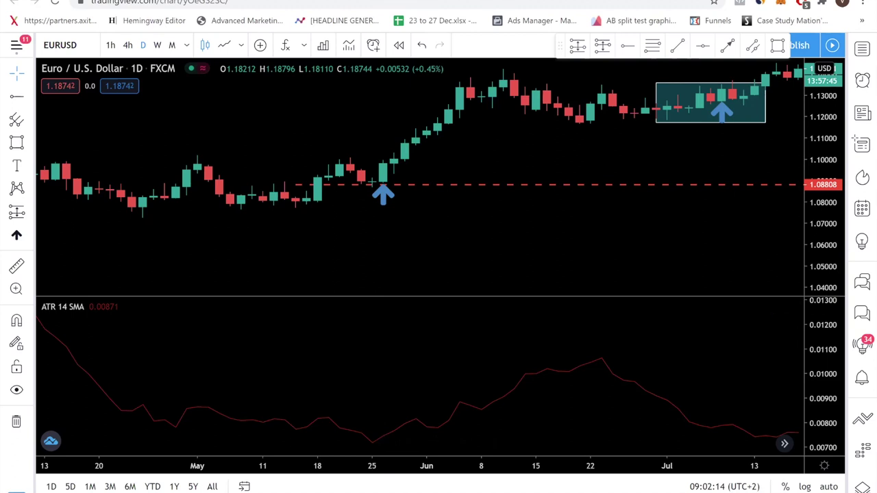
scroll(558, 227, down, 4)
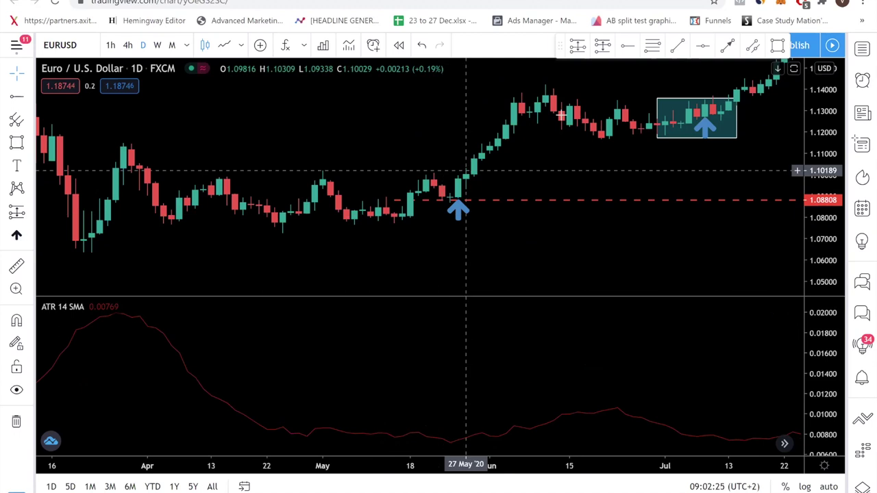
mouse_move(615, 199)
mouse_down()
mouse_move(598, 250)
mouse_move(617, 204)
mouse_up()
click(569, 254)
scroll(540, 276, down, 3)
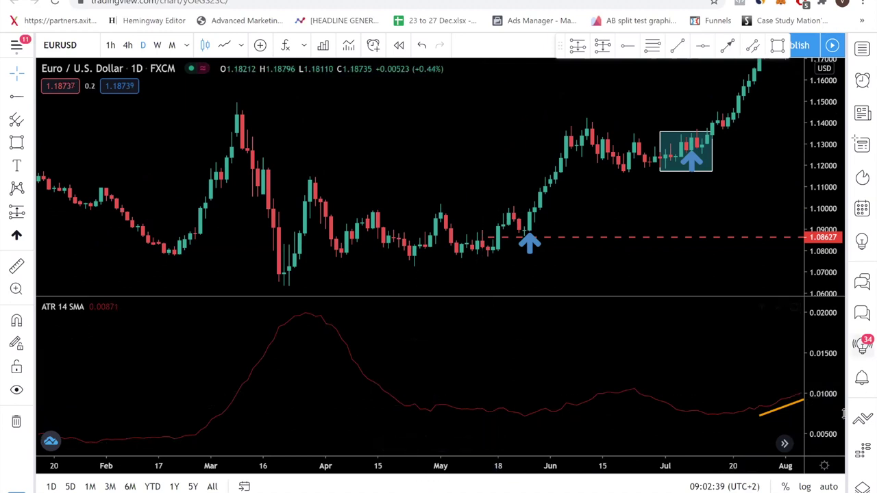
click(784, 443)
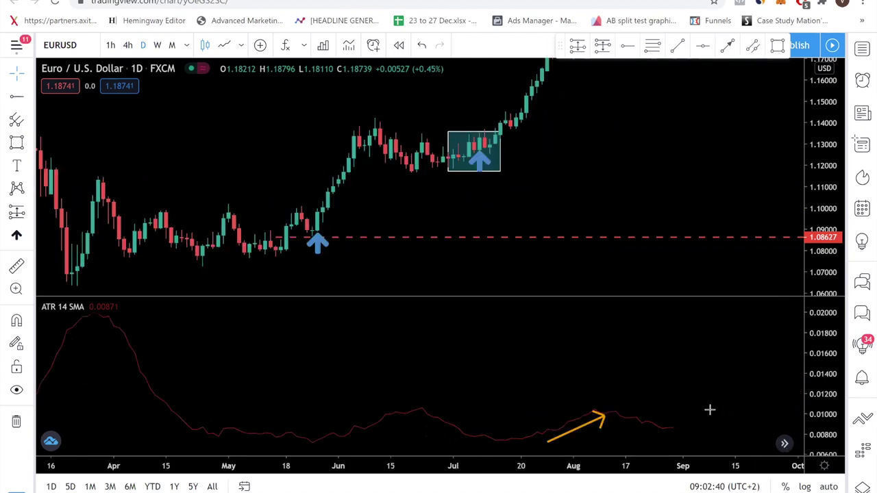
Switch to XAUUSD and remove all drawings from the gold chart
text(XAUUSD)
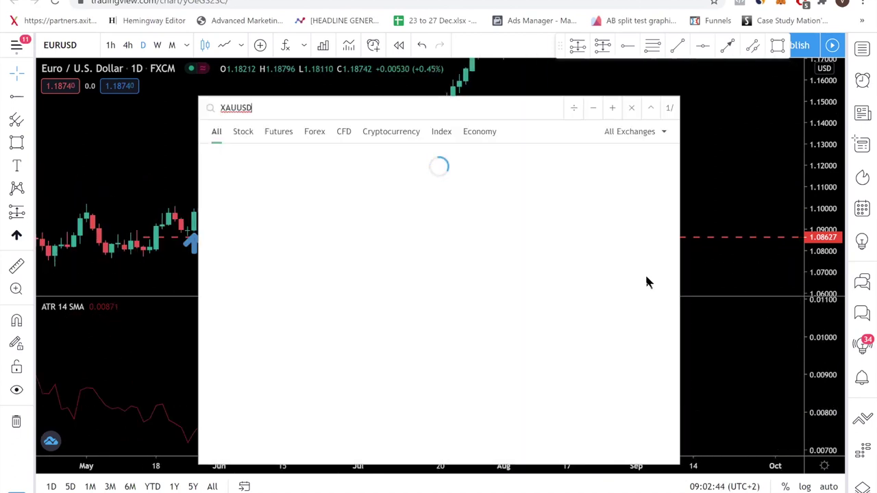
key(Escape)
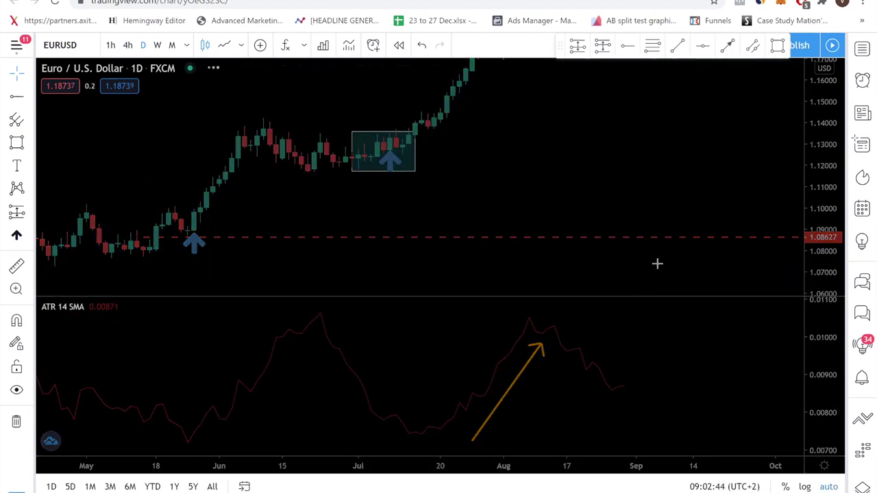
right_click(606, 221)
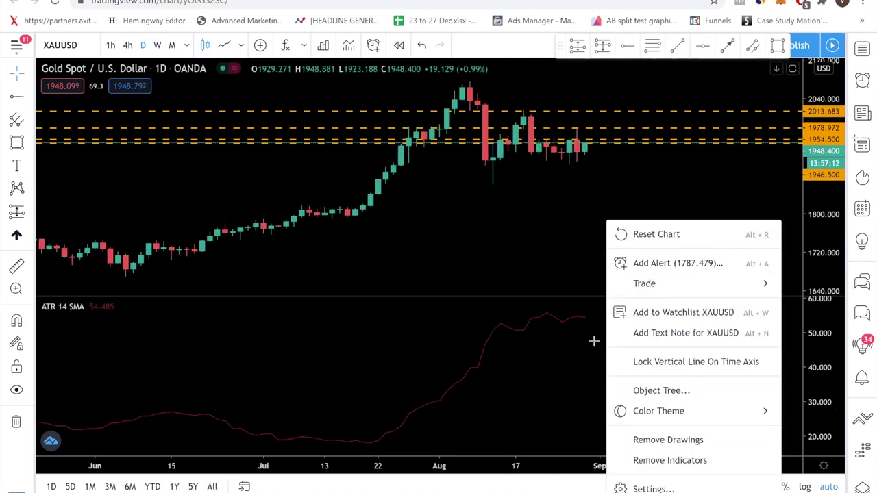
click(656, 441)
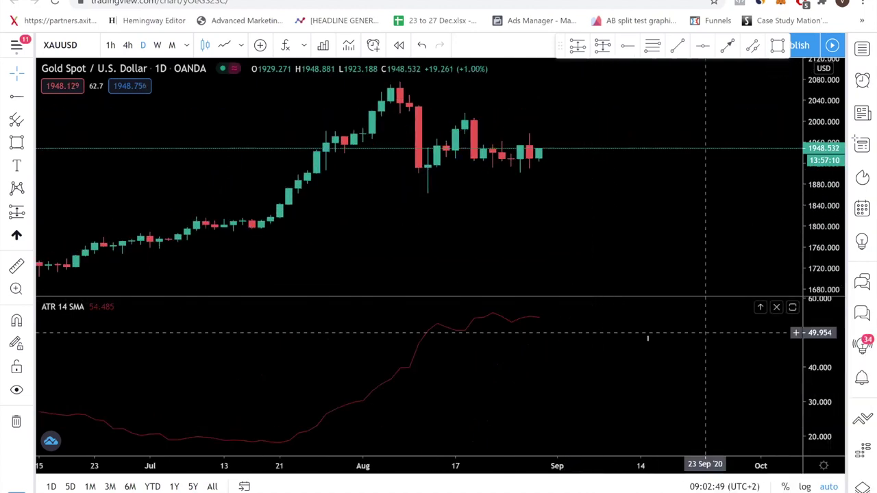
Switch through GBPUSD to AUDUSD and remove its old drawings
text(GBP)
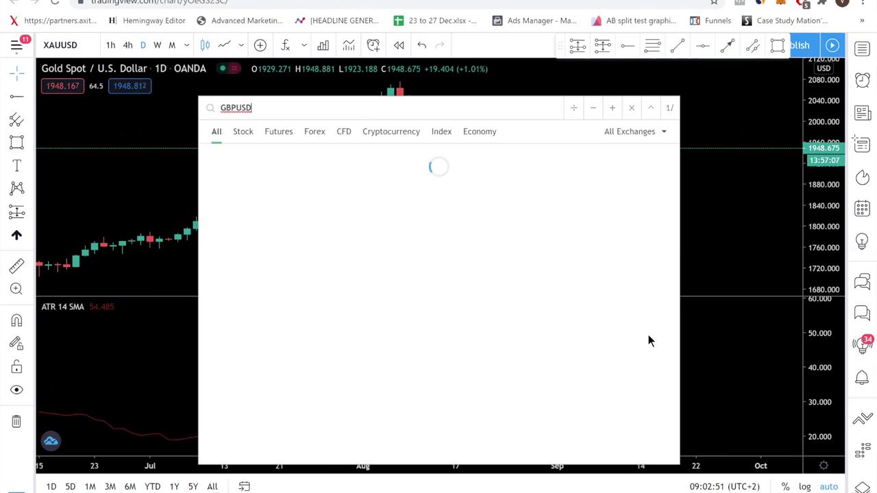
text(USD)
key(Return)
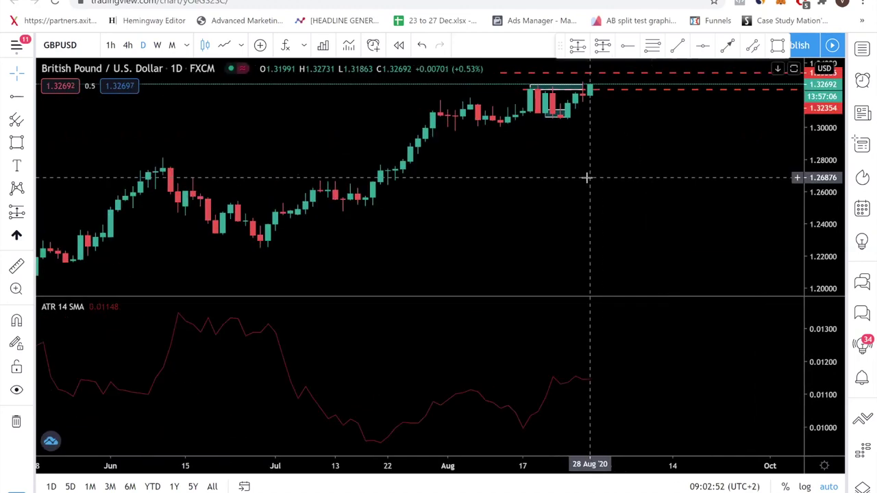
text(AUDUSD)
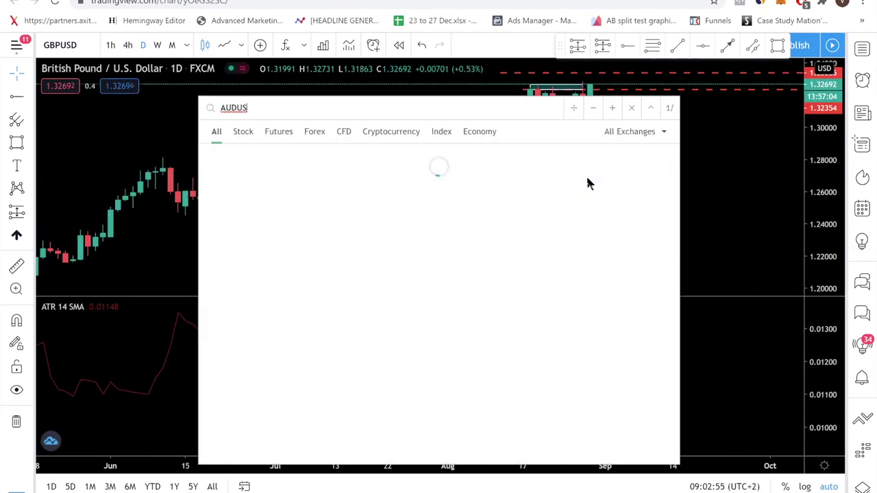
key(Return)
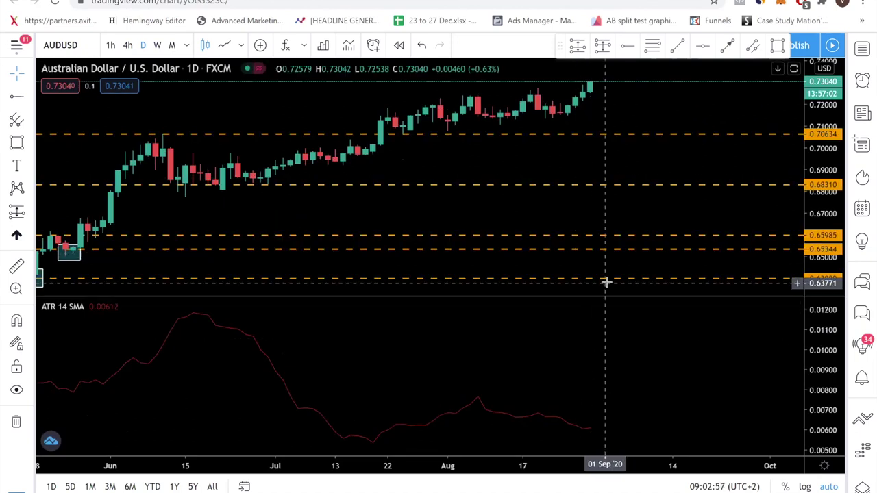
right_click(602, 268)
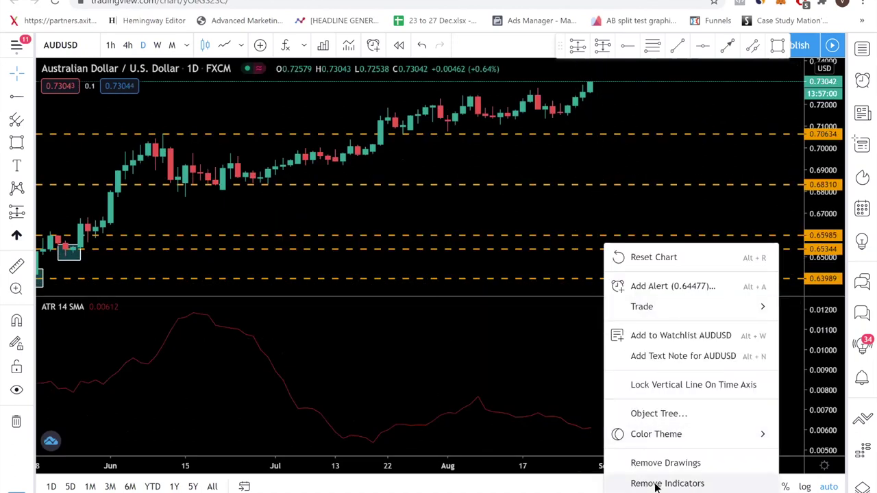
click(668, 464)
Enlarge the ATR pane over most of the chart, stretch its scale, and zoom to May–early September
scroll(659, 241, down, 3)
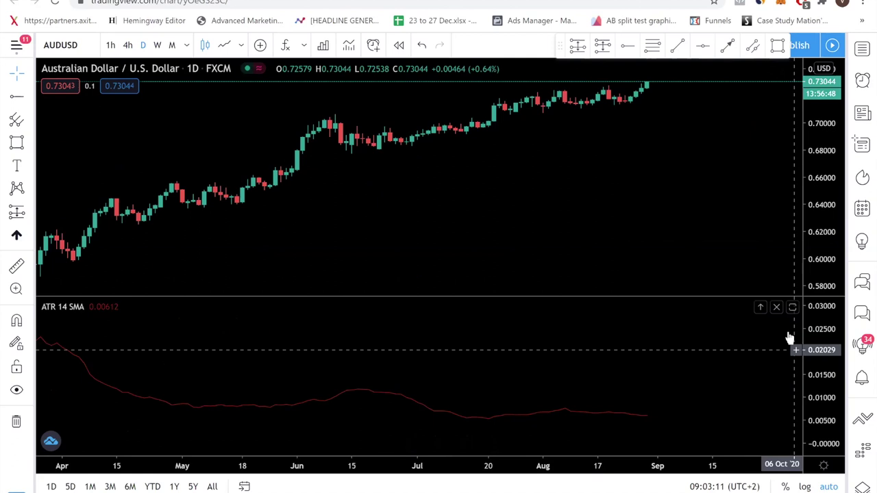
drag(740, 299, 781, 113)
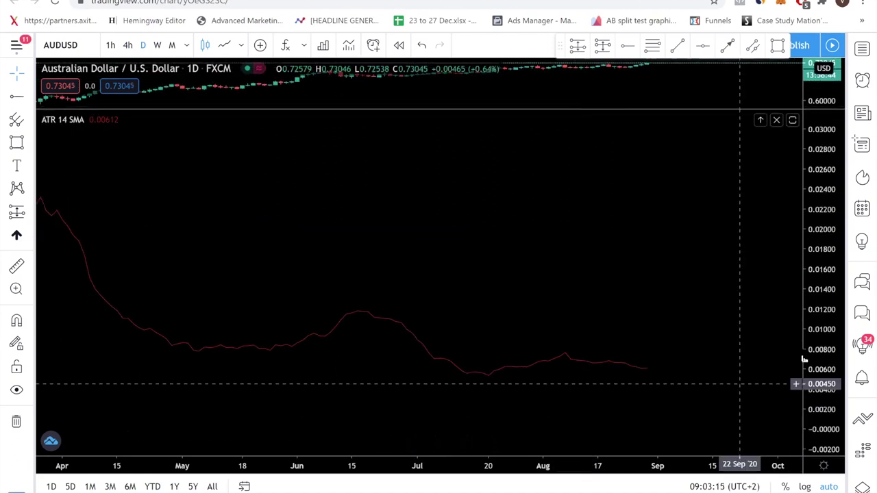
drag(739, 383, 712, 253)
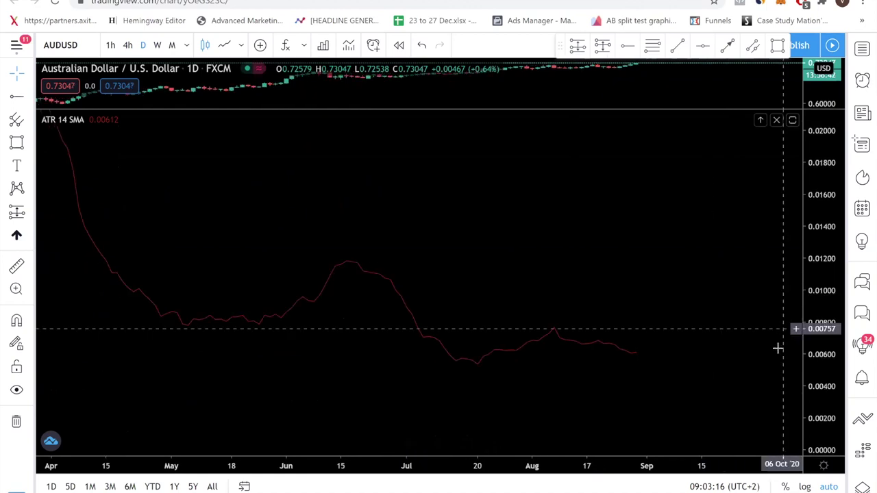
drag(835, 293, 849, 251)
scroll(586, 355, up, 2)
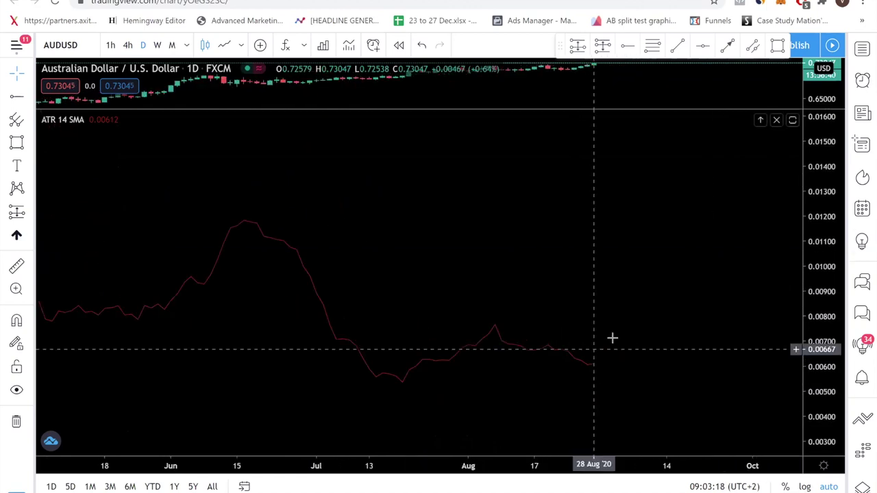
drag(818, 313, 815, 60)
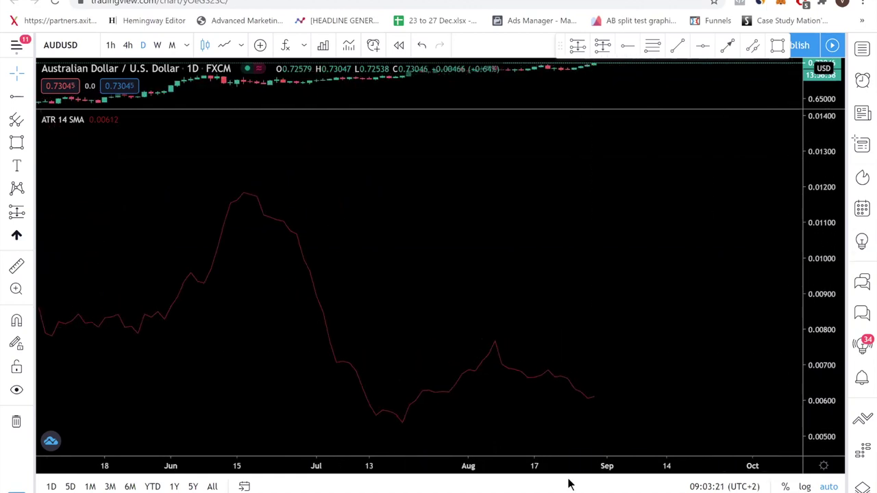
drag(600, 397, 626, 339)
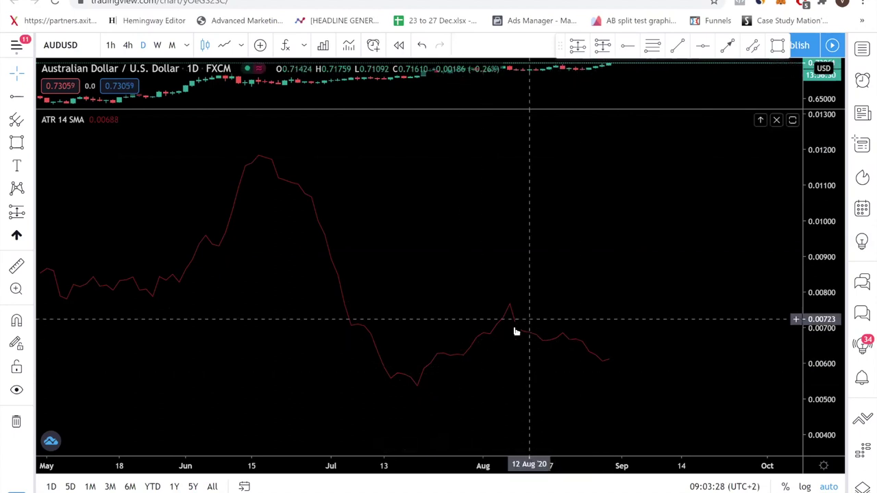
Draw three small boxes on the ATR line: early-August peak, mid-August dip, late-August bump
mouse_move(562, 346)
mouse_down()
mouse_move(570, 332)
mouse_move(503, 297)
mouse_move(510, 304)
mouse_up()
click(776, 45)
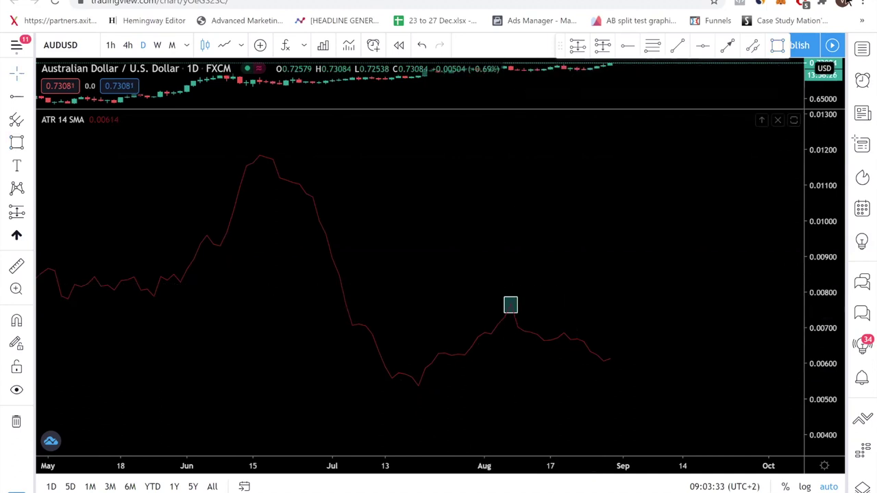
drag(540, 338, 550, 347)
click(777, 45)
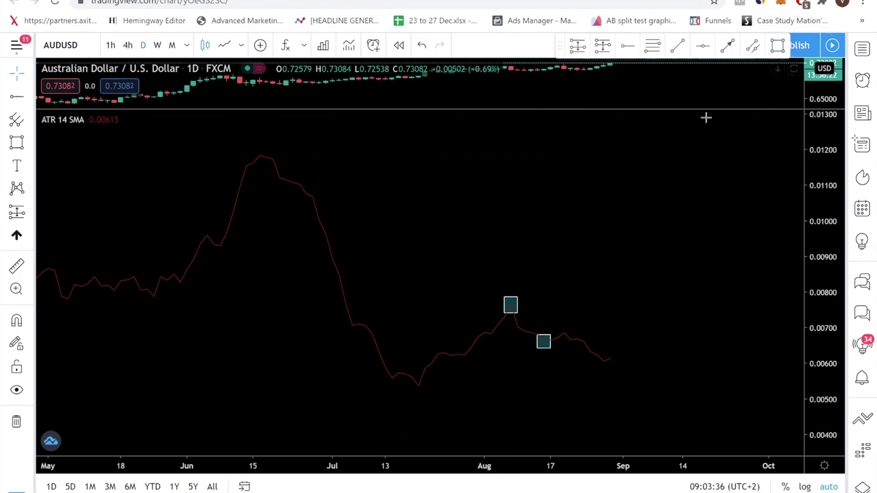
drag(561, 329, 583, 336)
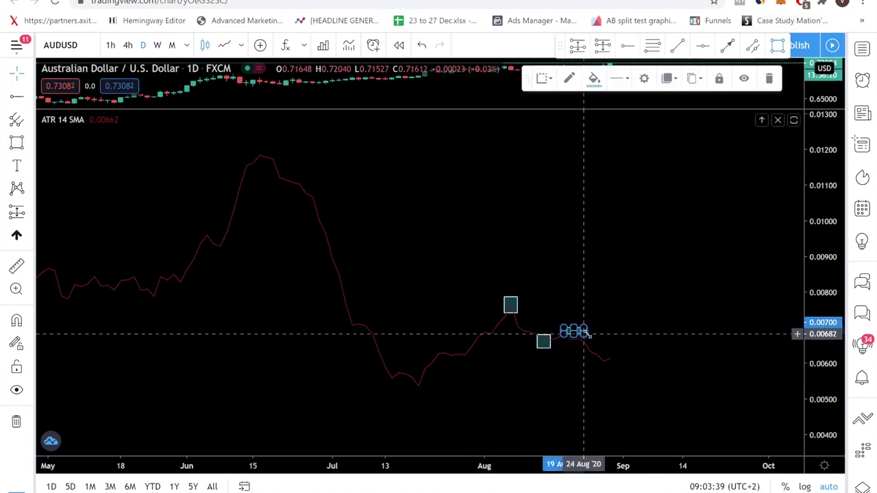
click(648, 323)
click(777, 47)
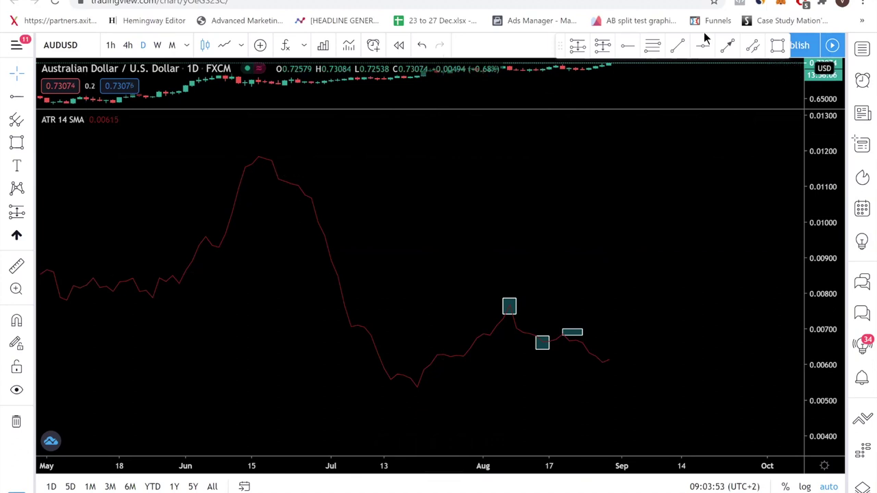
Draw an orange arrow rising from the late-August ATR low, then shorten its tip
click(726, 47)
click(608, 362)
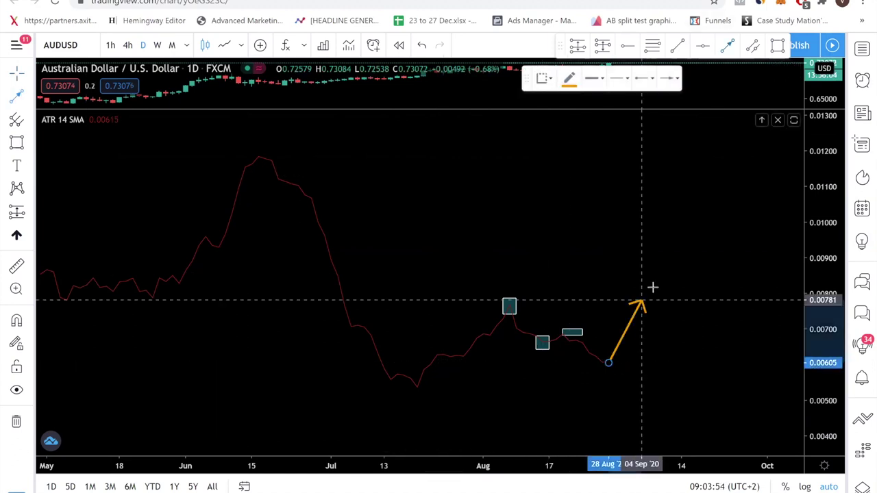
click(655, 284)
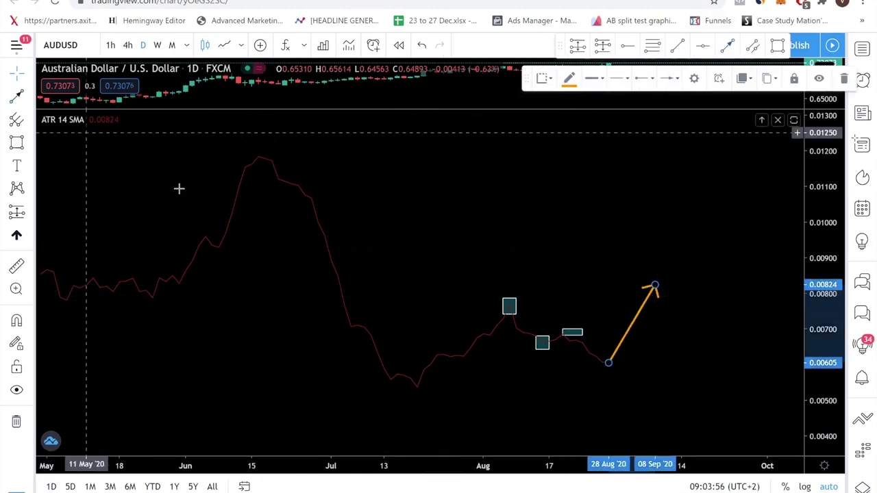
click(610, 320)
drag(654, 286, 620, 319)
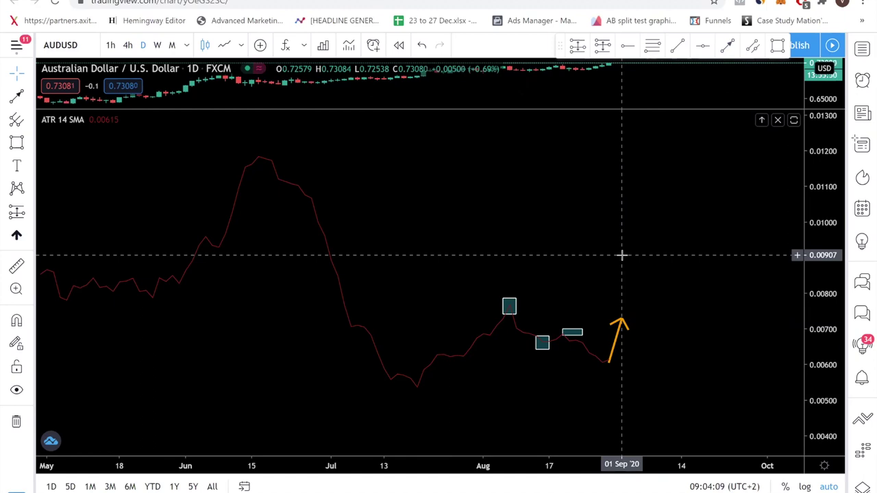
drag(830, 212, 832, 226)
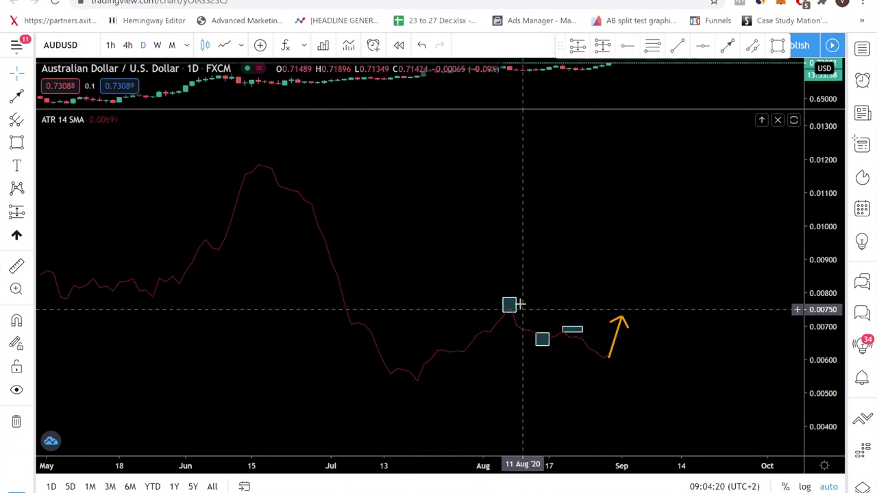
Add arrow legs dipping to 3 Sep and climbing to about 0.00863 by 14 Sep
click(536, 345)
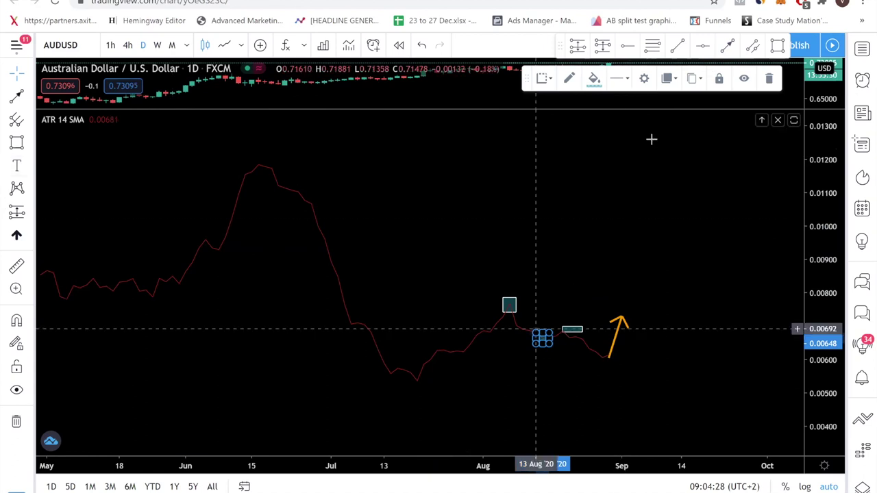
click(722, 48)
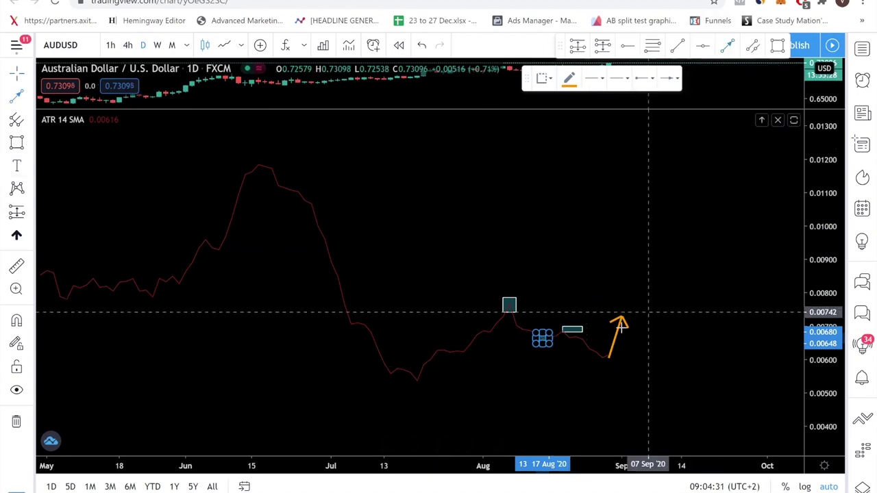
click(635, 344)
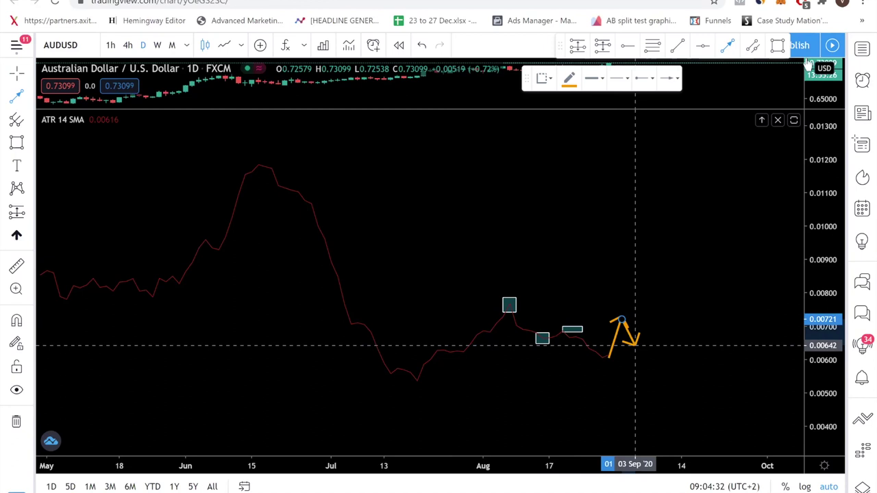
click(635, 344)
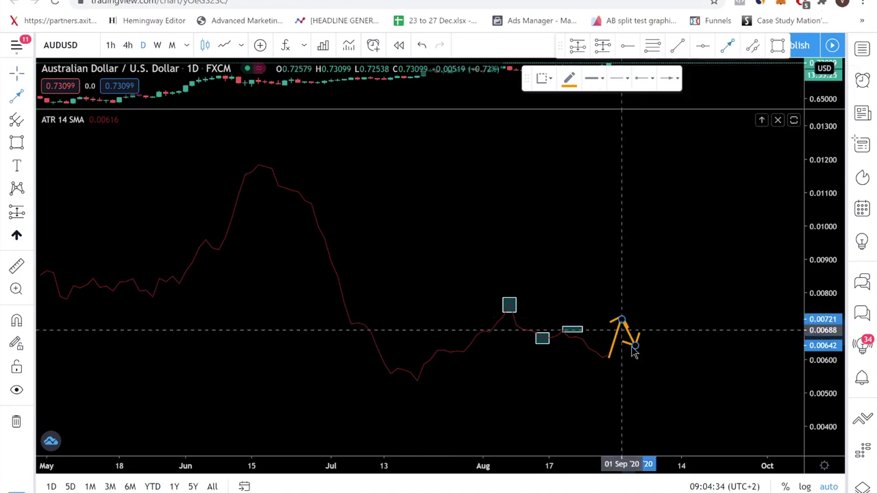
click(680, 273)
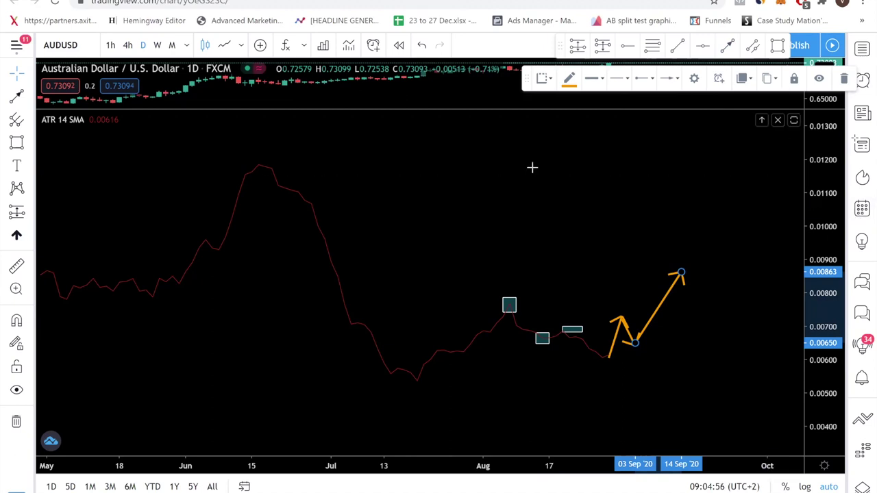
Shrink the ATR pane under a larger AUDUSD price pane, auto-fit the price scale, and zoom in on time
drag(409, 278, 376, 357)
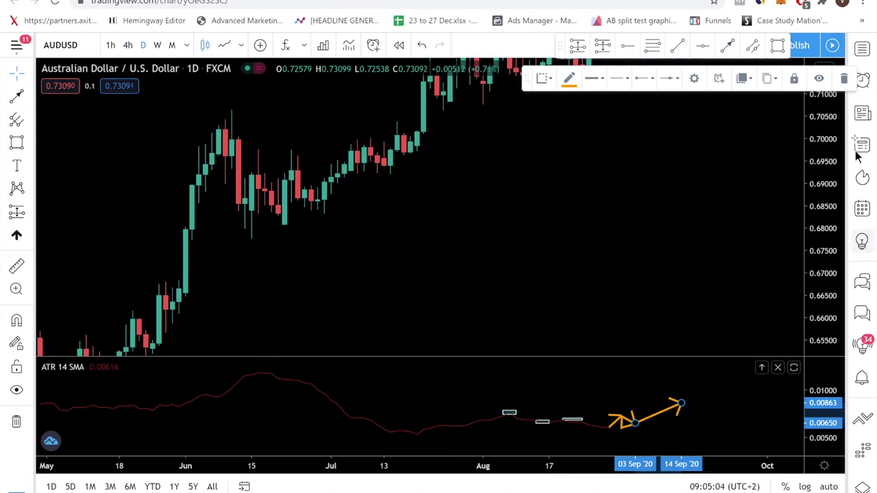
double_click(827, 215)
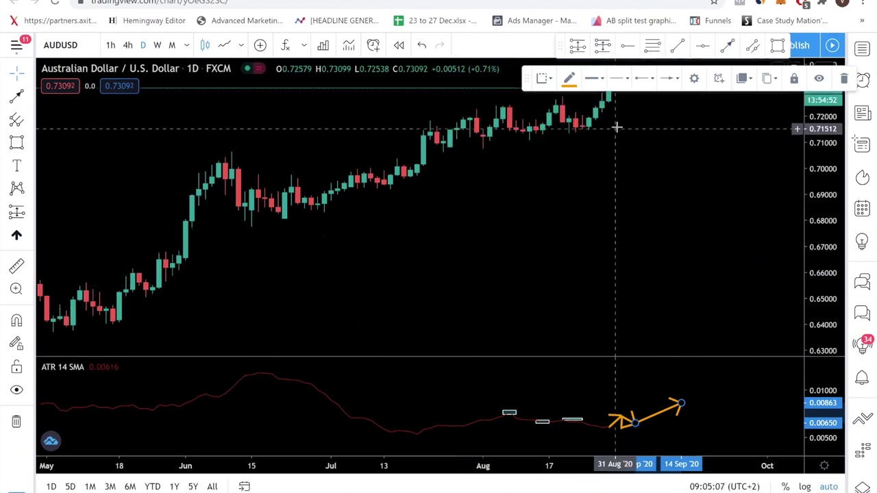
right_click(469, 428)
click(404, 447)
scroll(466, 411, up, 2)
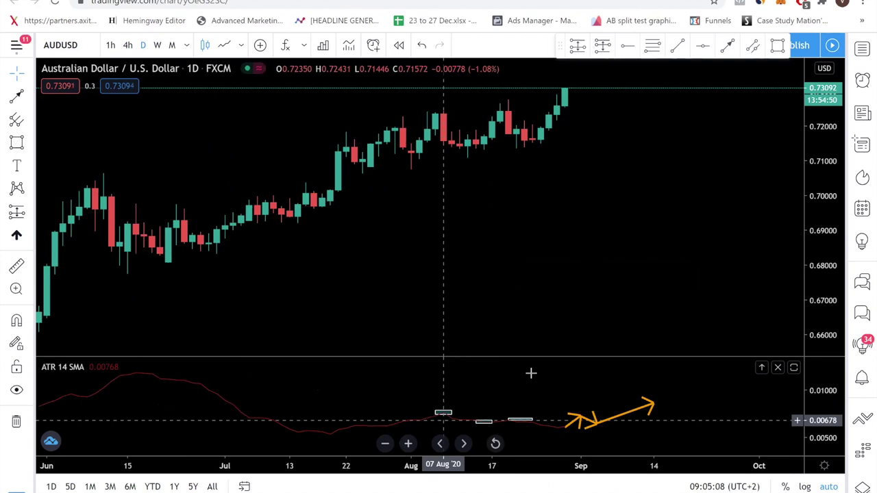